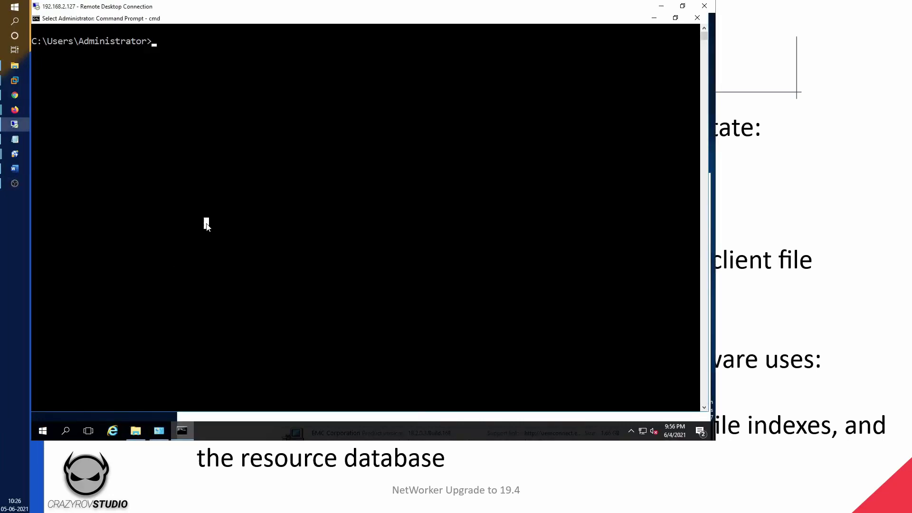
- Start a cmd shell and check the installed NetWorker 18.2.0.3 build in Programs and Features
key(Escape)
text(cmd)
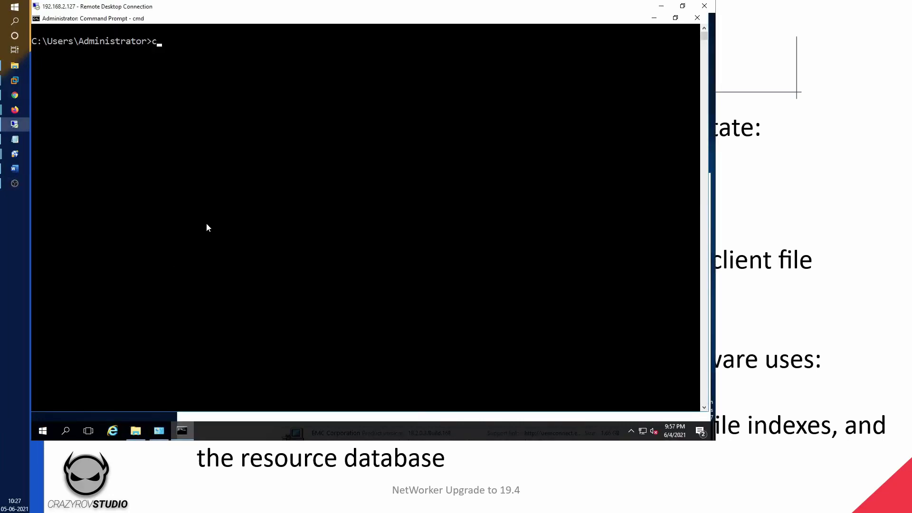
key(Return)
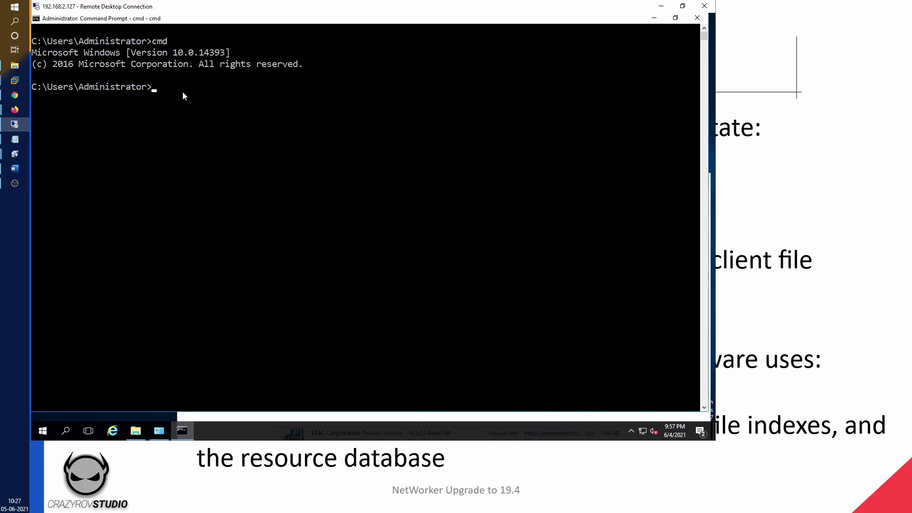
click(159, 430)
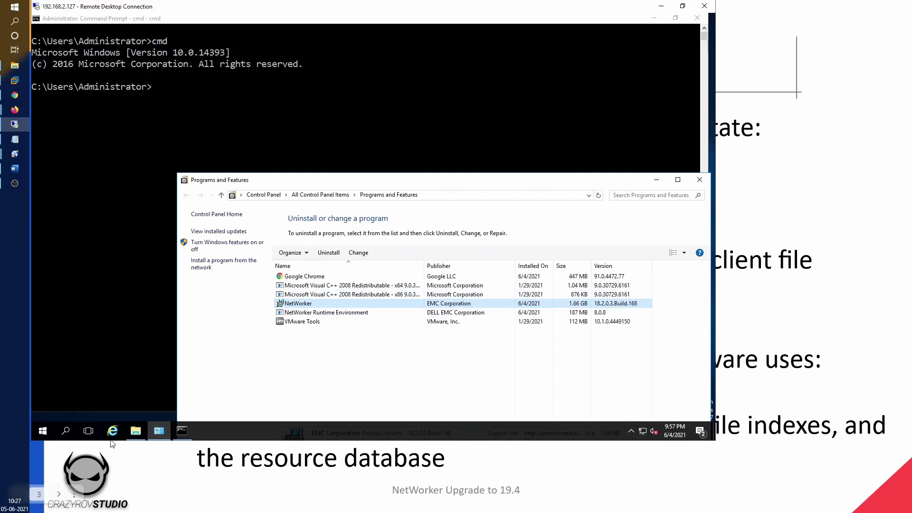
- Open the 19_win_x64 download folder in Downloads
click(137, 431)
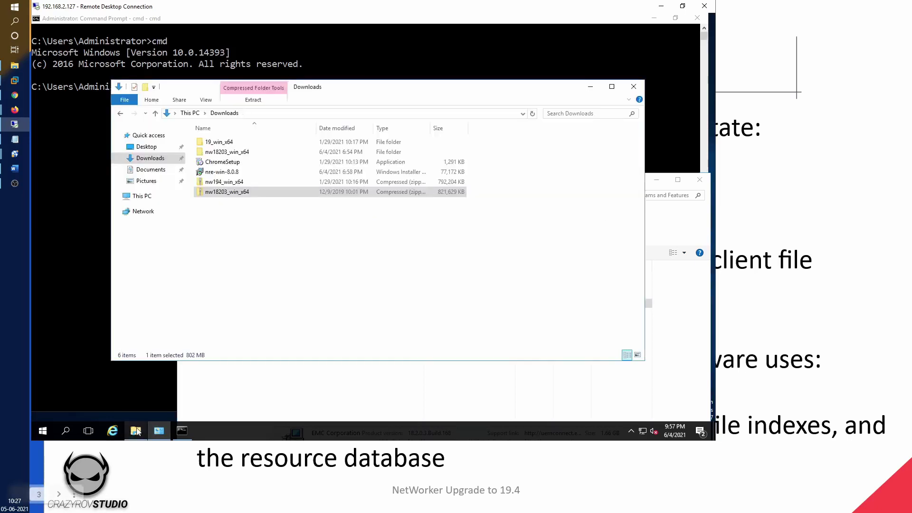
click(239, 142)
double_click(239, 142)
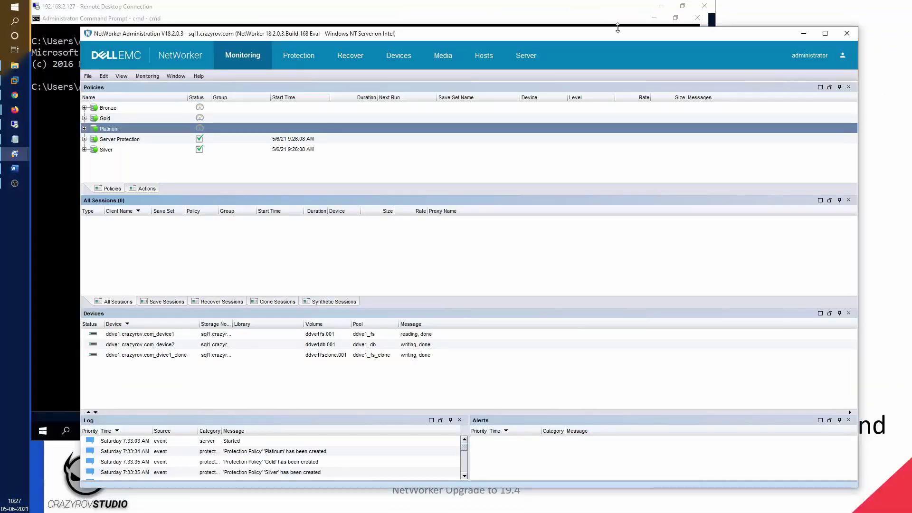
- On the Server view, enable View > Diagnostic Mode and open Server Properties
click(523, 54)
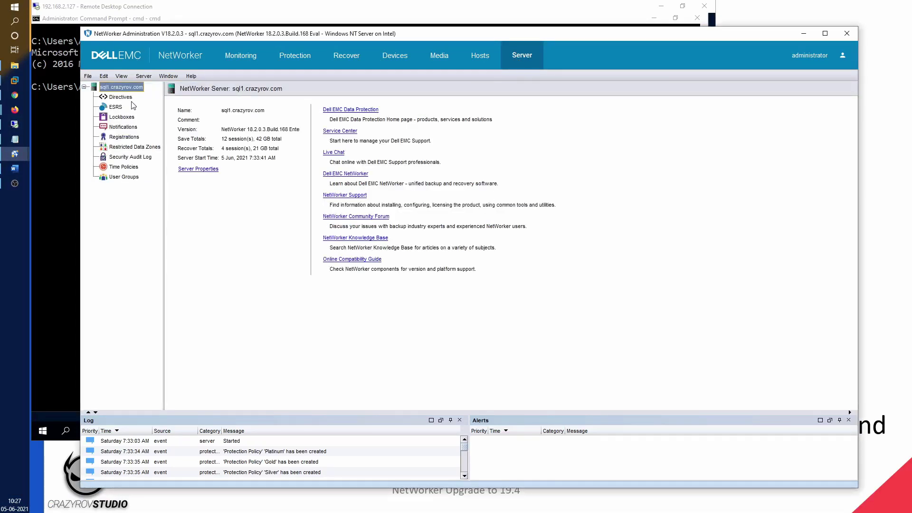
click(122, 76)
click(134, 162)
click(205, 172)
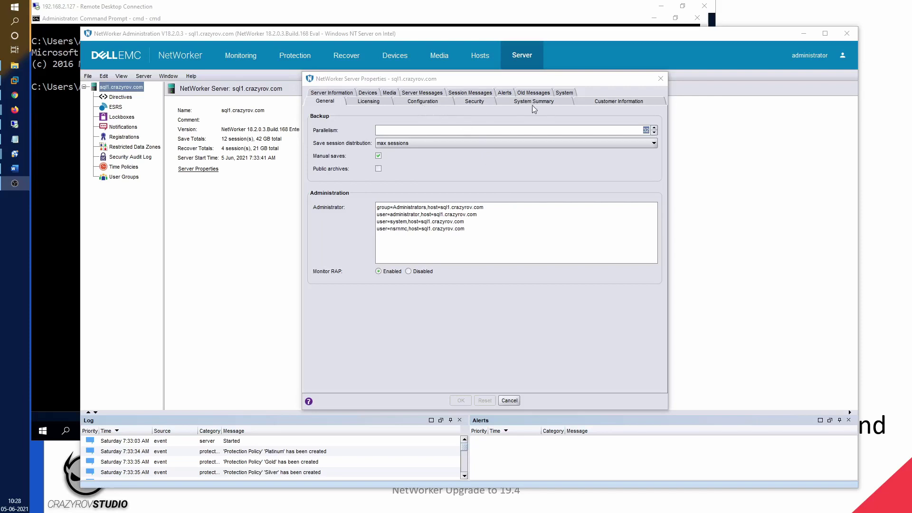
- Set Accept new sessions to No on the Security tab and apply it with OK
click(475, 102)
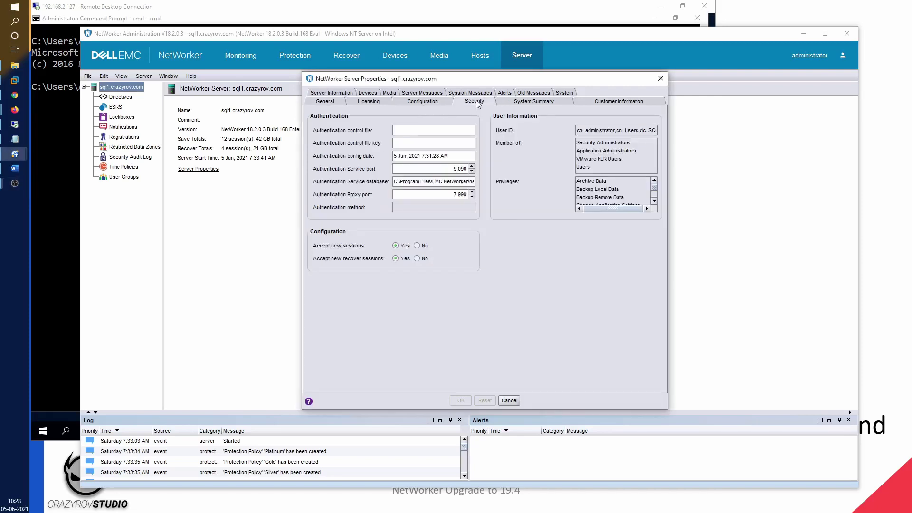
click(417, 247)
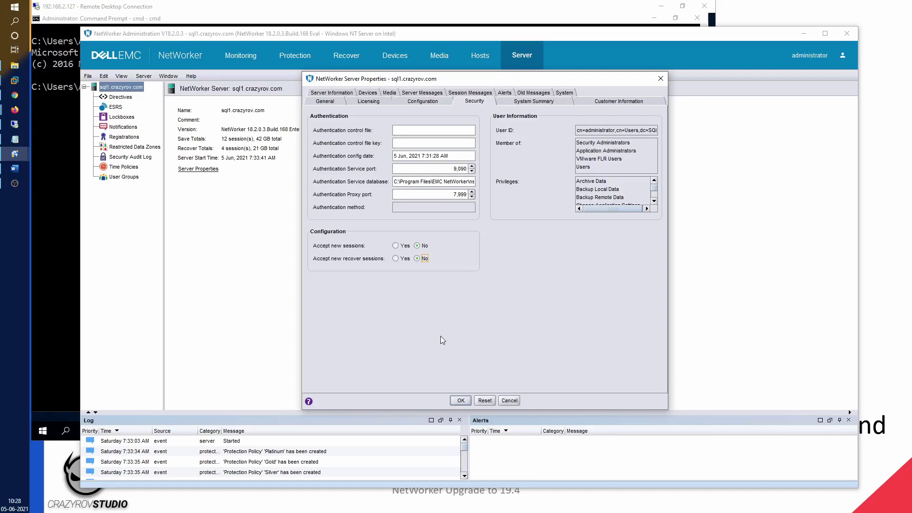
click(466, 402)
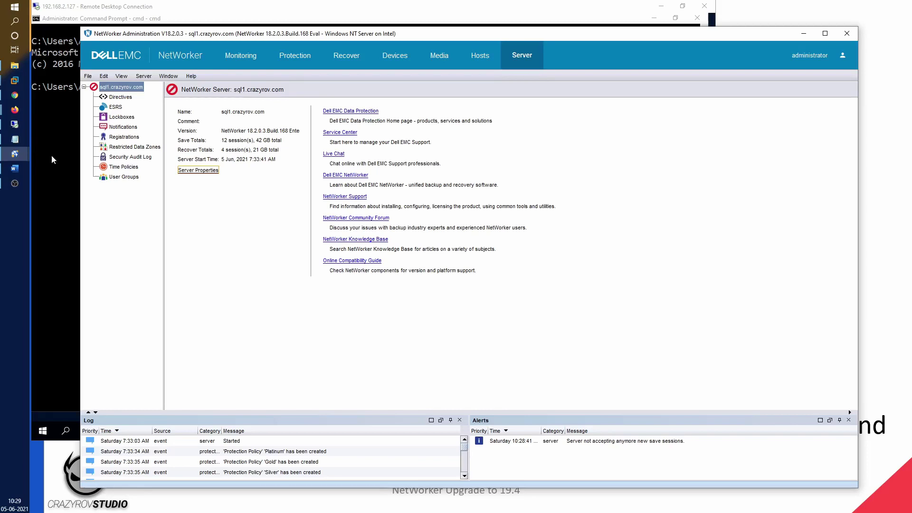
- Begin the net command, then check NetWorker Administration's Monitoring overview
click(52, 156)
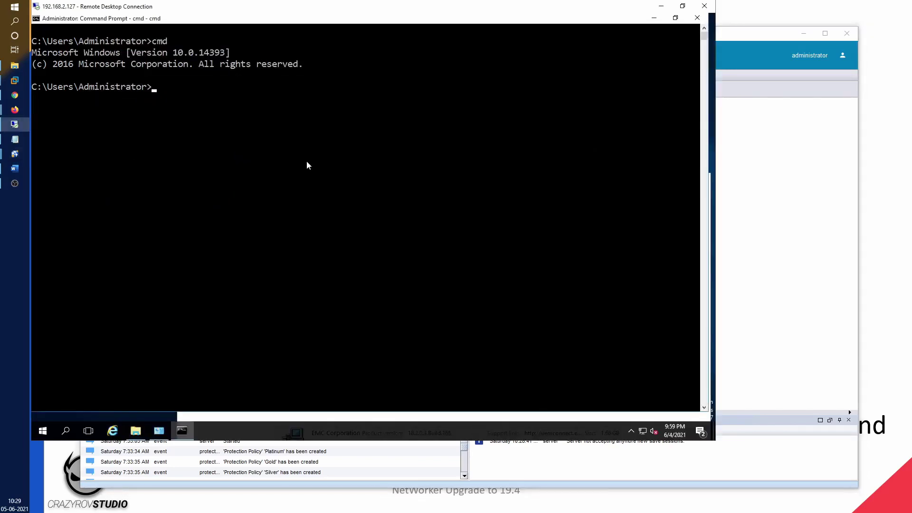
text(net)
click(15, 153)
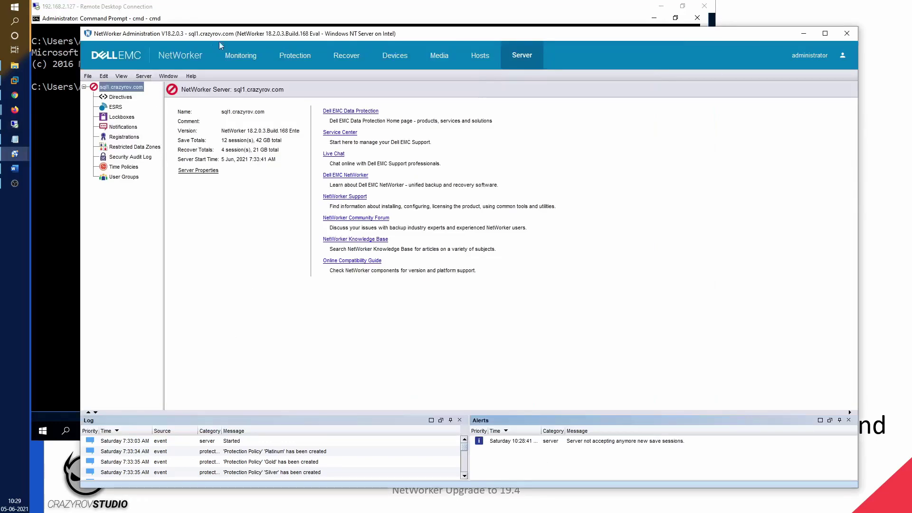
click(234, 54)
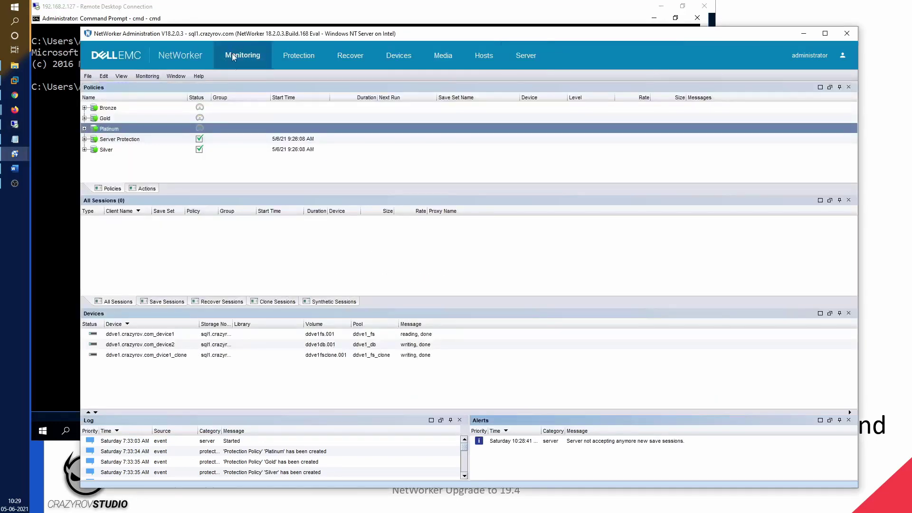
- Run net stop nsrexecd, answer Y for dependent services, then recheck installed programs
click(47, 328)
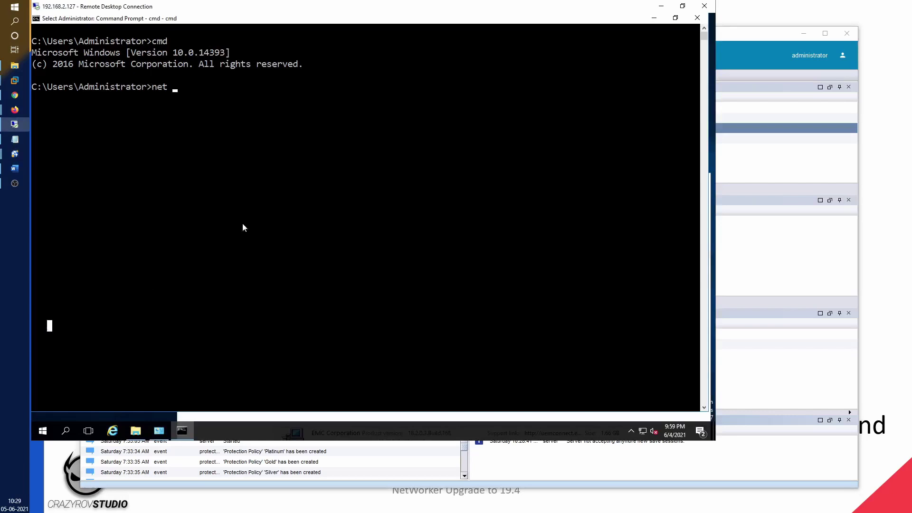
key(Escape)
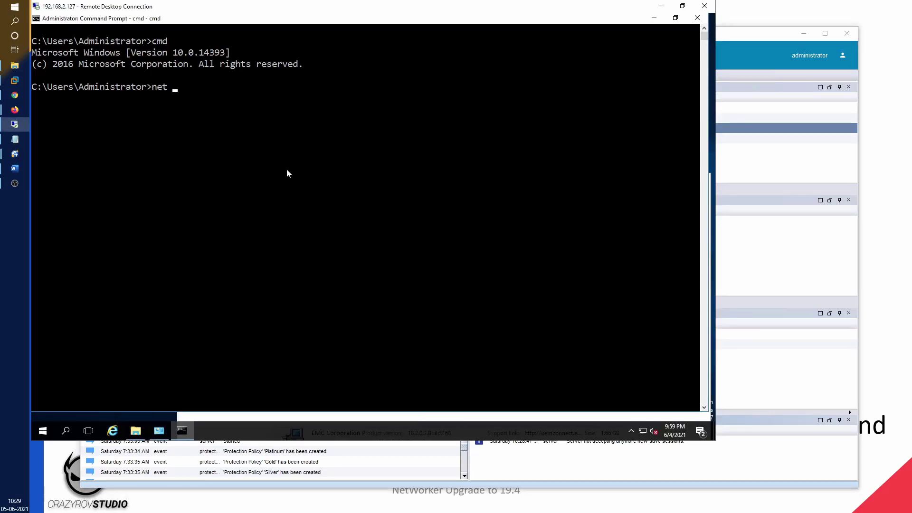
text(stop nsrexecd)
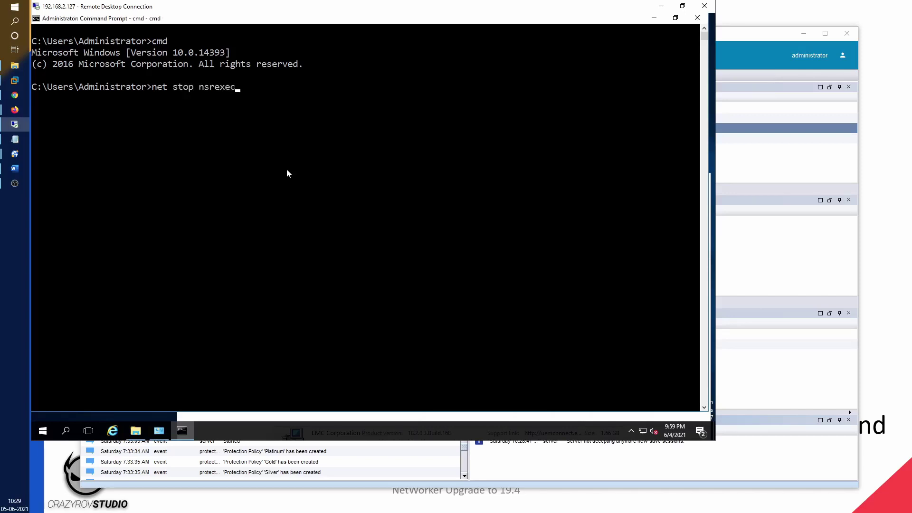
key(Return)
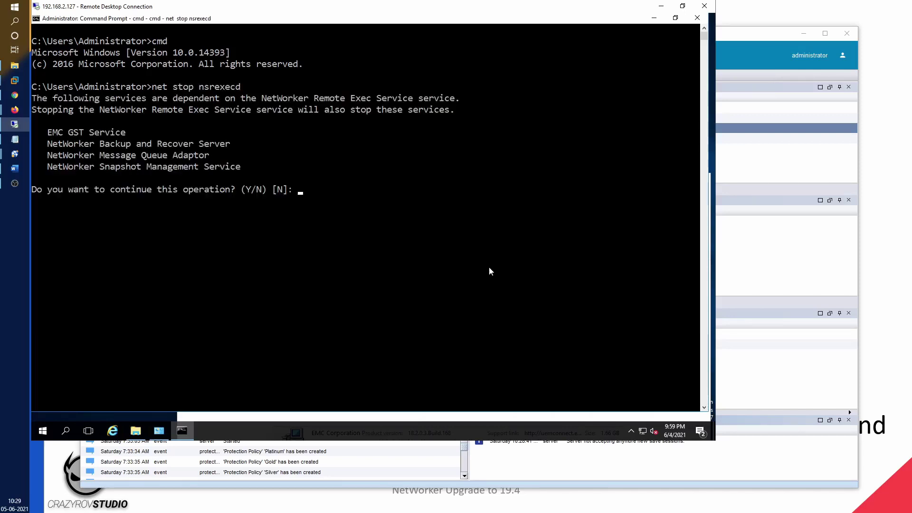
text(Y)
key(Return)
click(159, 431)
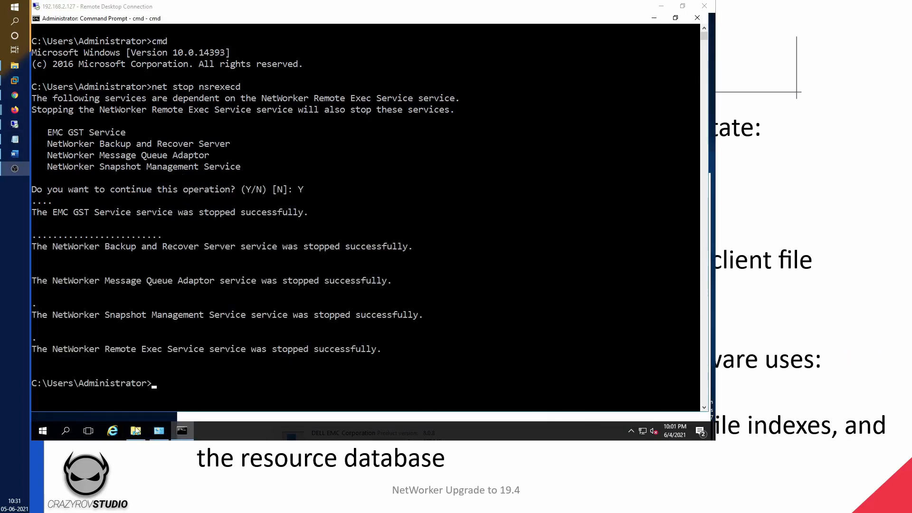
click(135, 431)
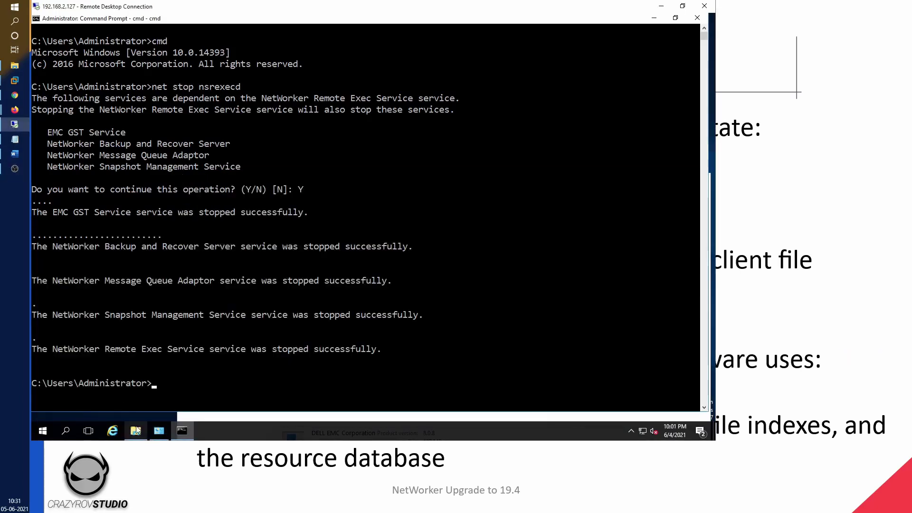
- Open the networkr folder and run NetWorker-19.4.0.0 as administrator
double_click(212, 143)
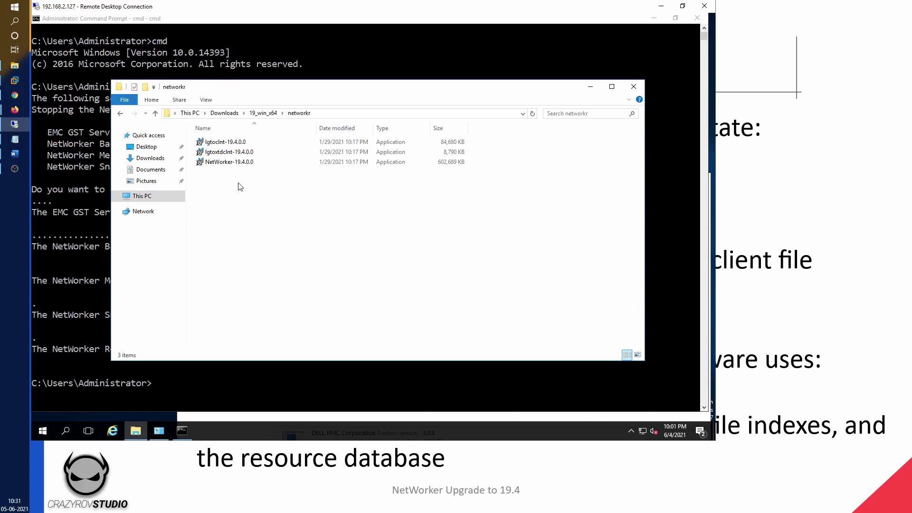
click(220, 164)
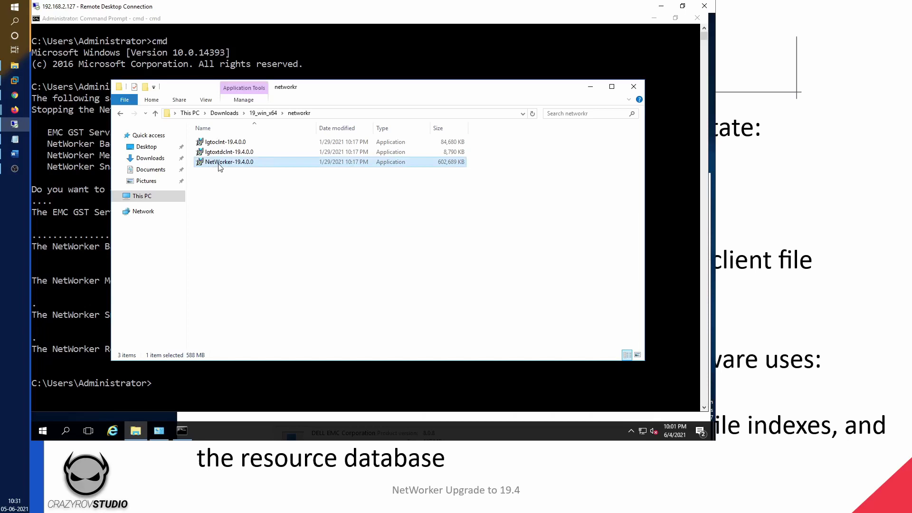
double_click(218, 163)
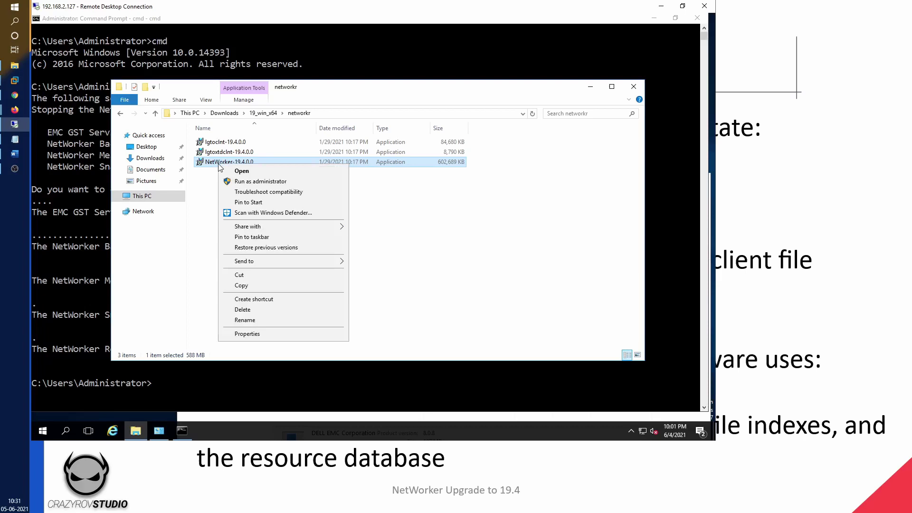
click(236, 185)
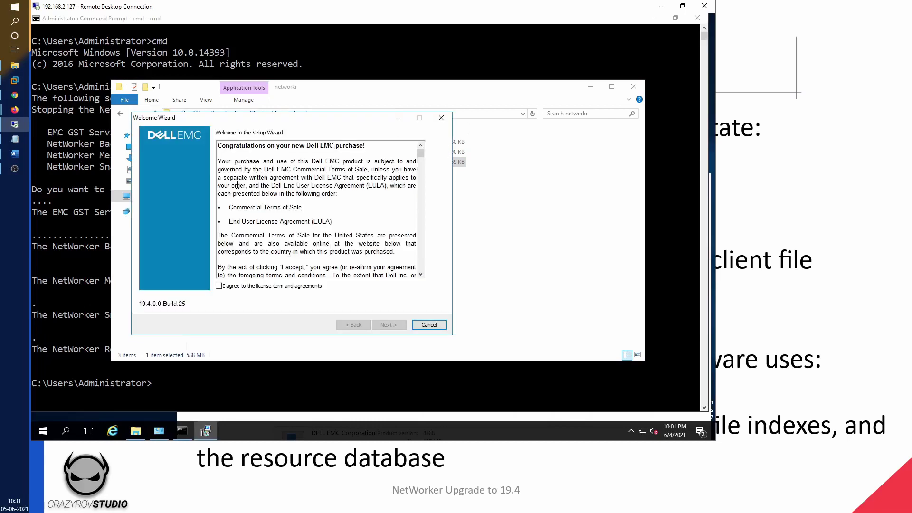
- Accept the license, skip firewall setup, keep server and client install, accept authentication settings
click(225, 287)
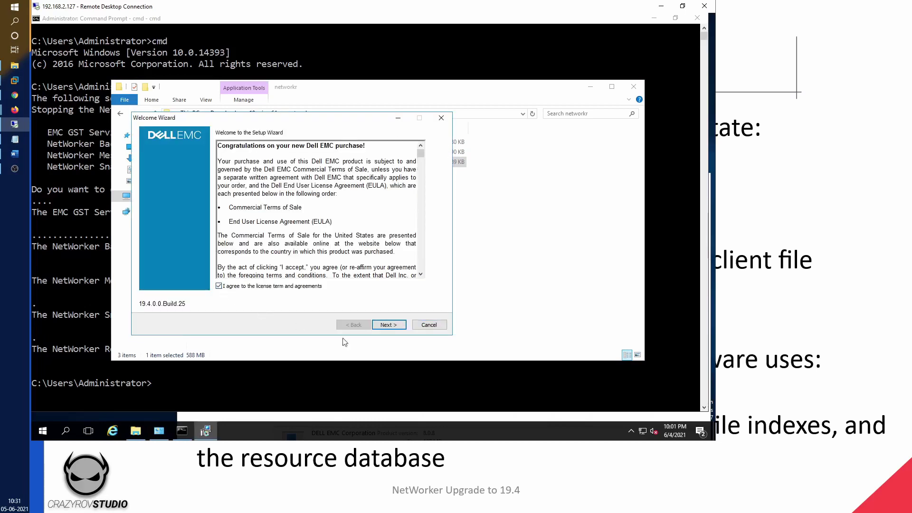
click(393, 327)
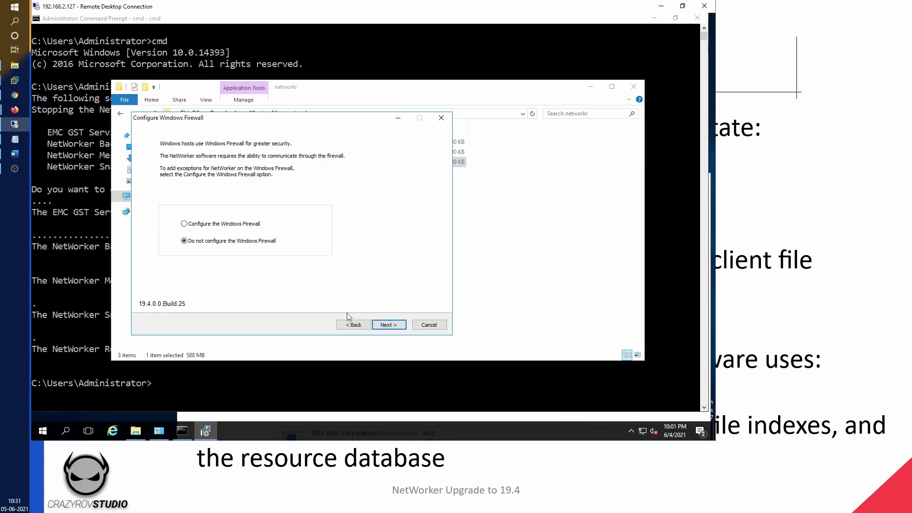
click(394, 326)
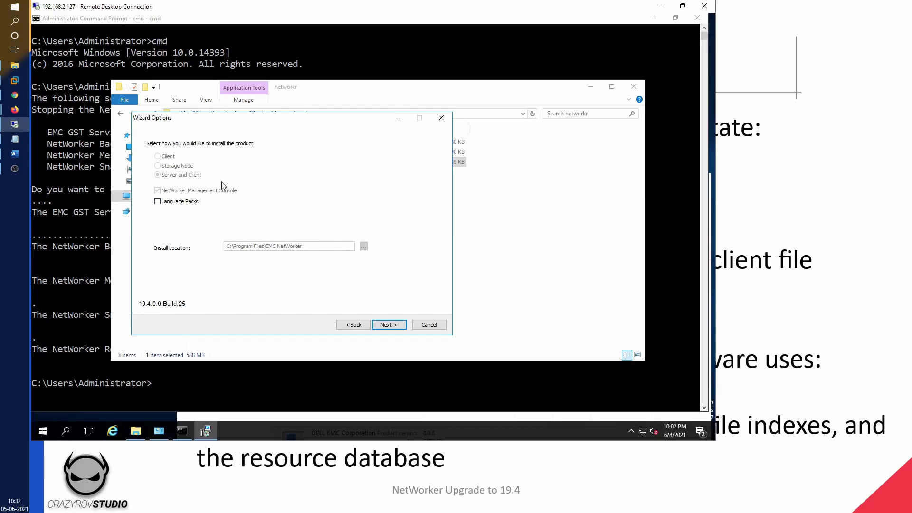
click(379, 327)
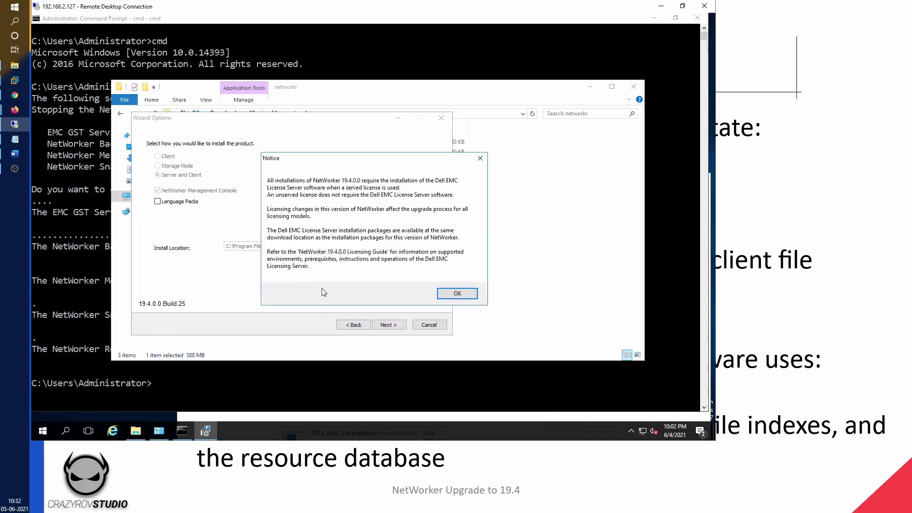
click(459, 294)
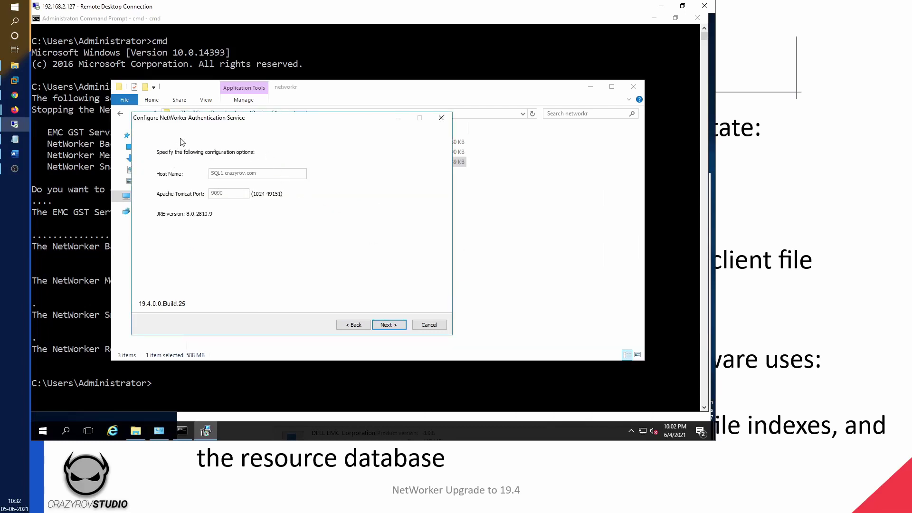
click(385, 326)
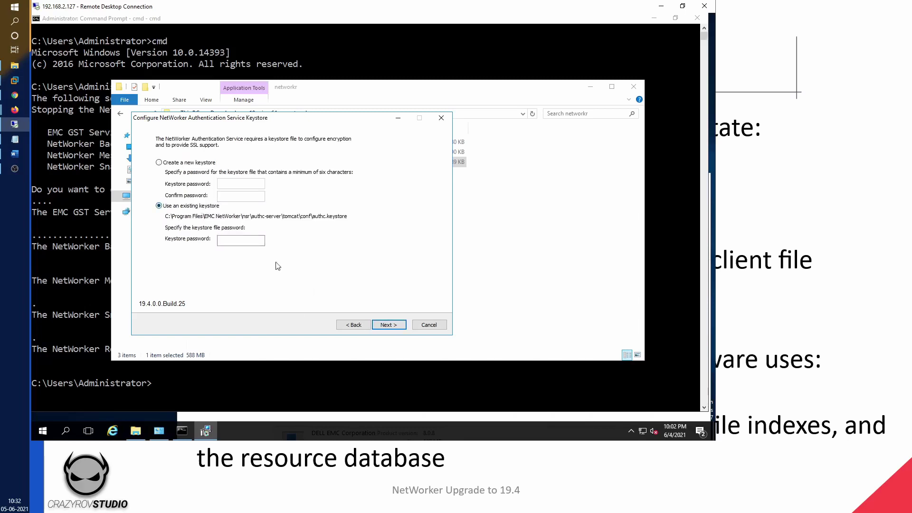
- Enter the existing keystore password and continue
click(245, 241)
text(*********)
click(390, 325)
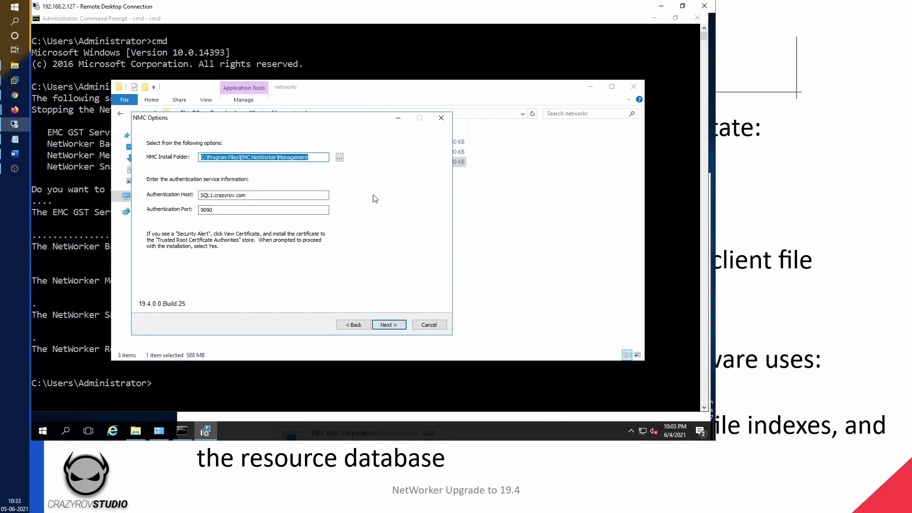
- Keep default console, certificate and database settings, and upgrade keeping the existing database
click(387, 327)
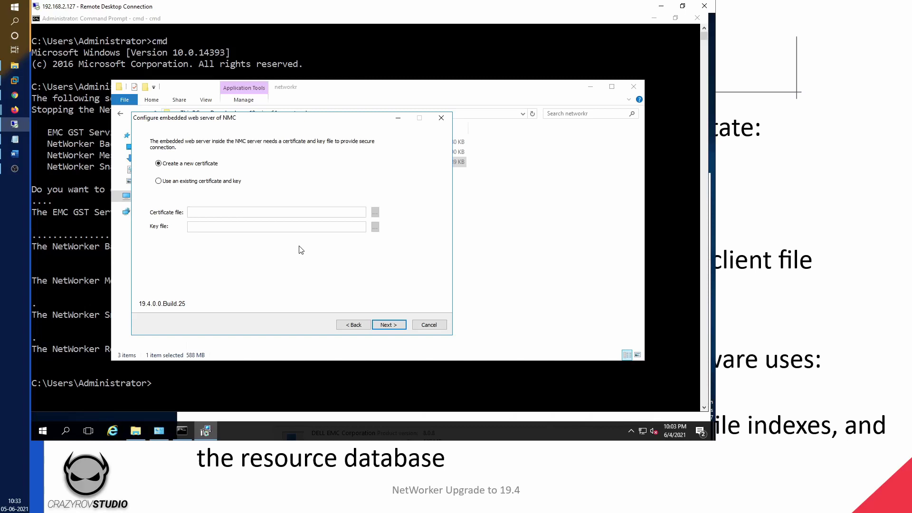
click(388, 327)
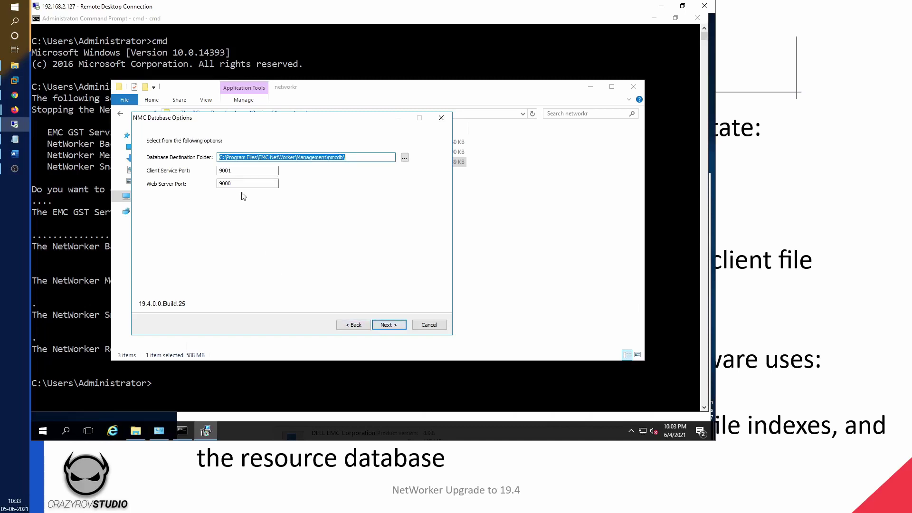
click(392, 326)
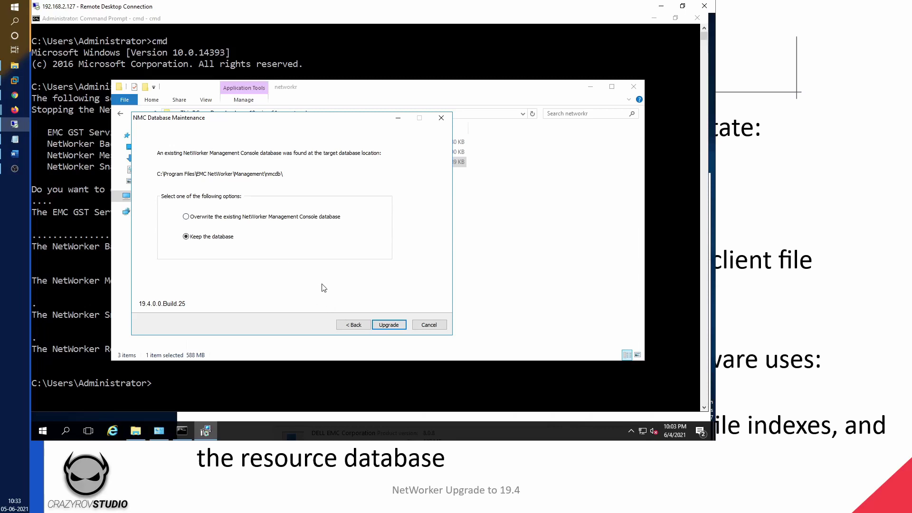
click(388, 326)
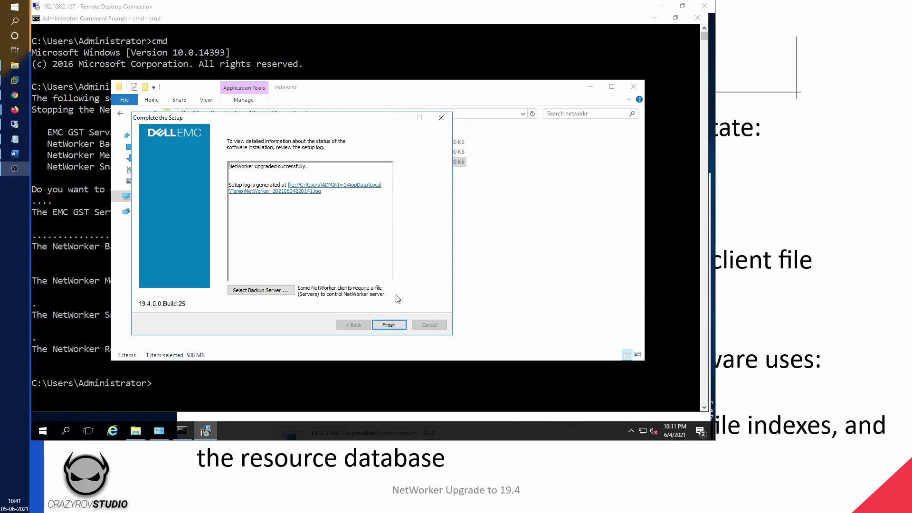
- Finish the wizard and refresh Programs and Features to confirm NetWorker 19.4.0.0.Build.25
click(389, 325)
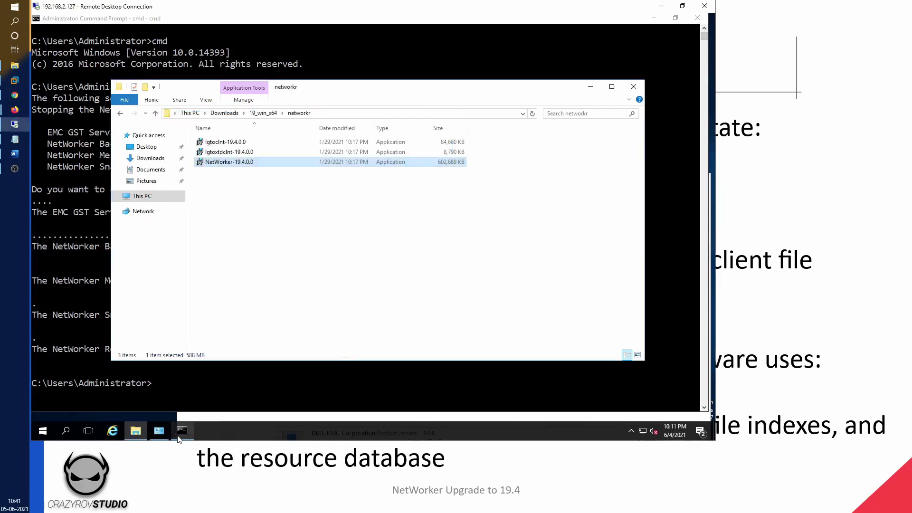
click(159, 431)
right_click(349, 368)
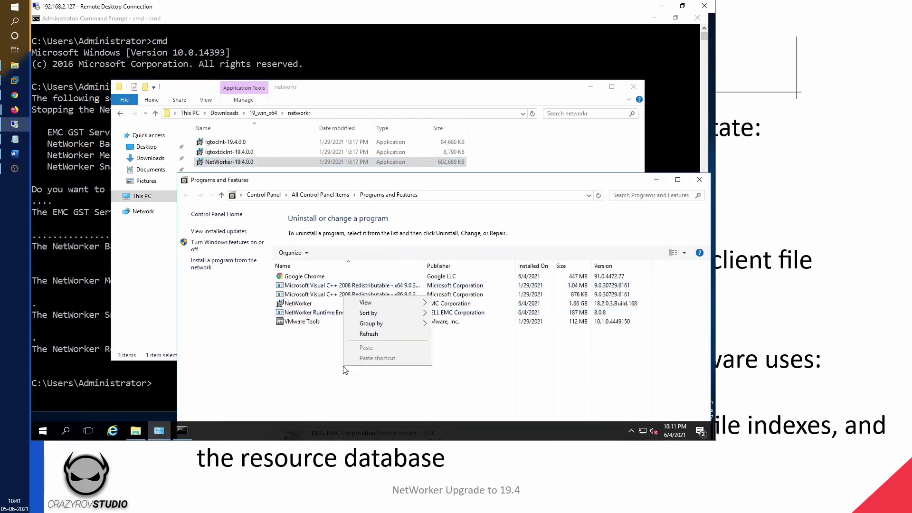
click(366, 337)
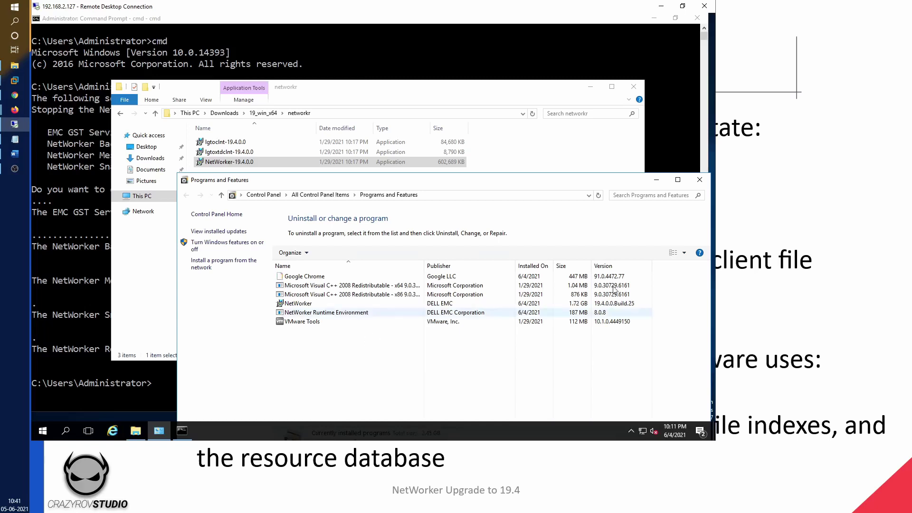
click(623, 305)
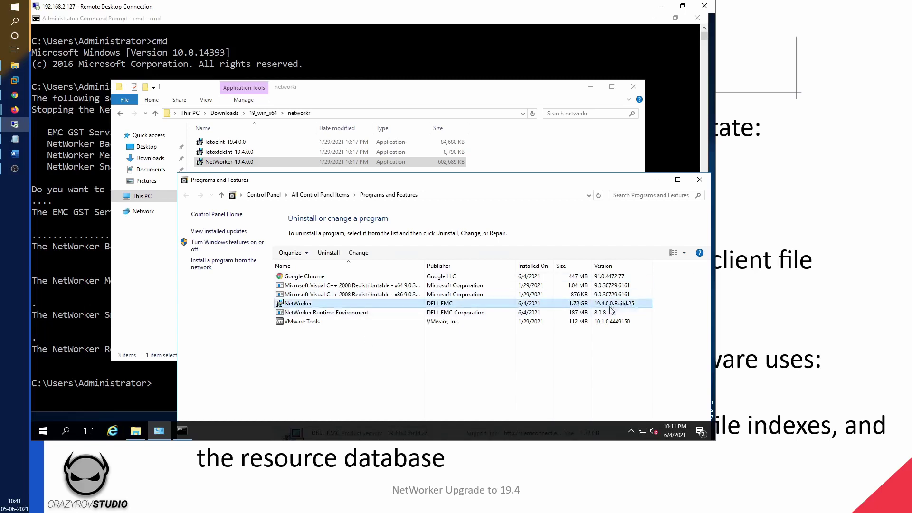
- Launch NMC, connect to 192.168.31.21, log in, and open sql1.crazyrov.com's actions
click(74, 400)
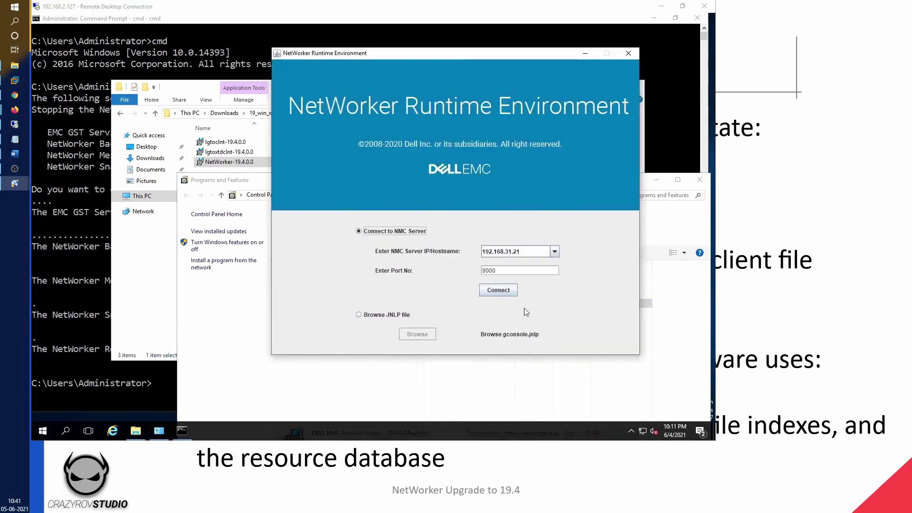
click(501, 295)
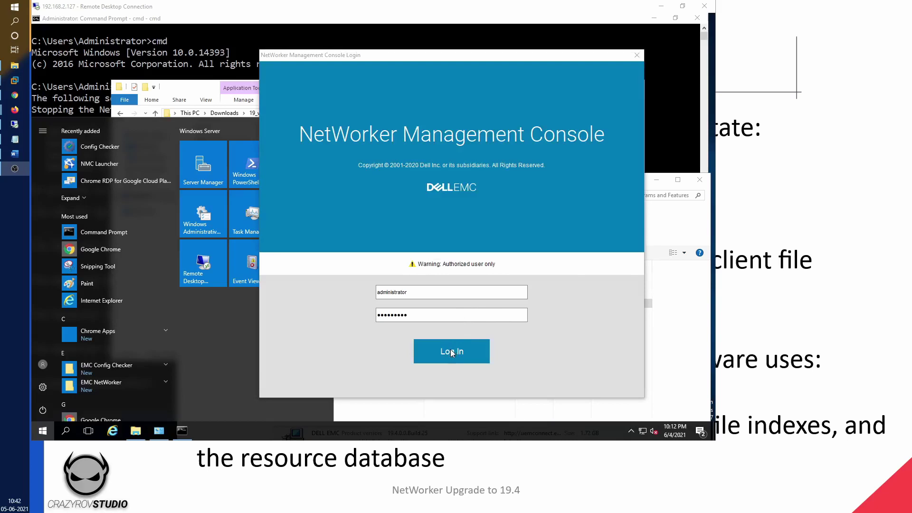
click(451, 352)
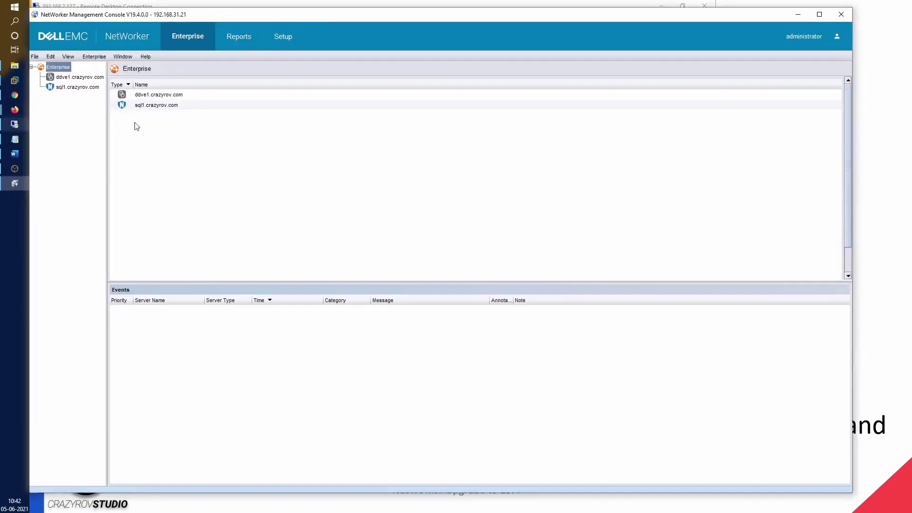
click(148, 105)
right_click(148, 104)
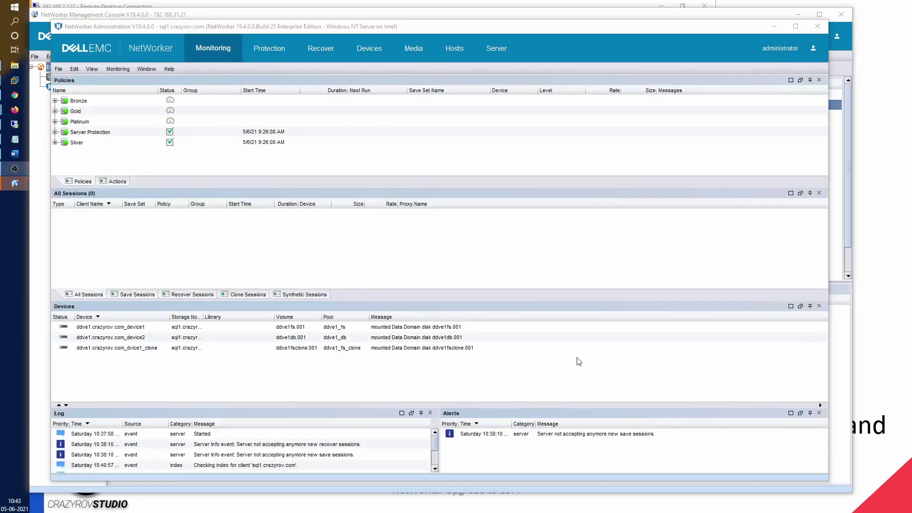
- Switch to the Server view and enable View > Diagnostic Mode
click(498, 48)
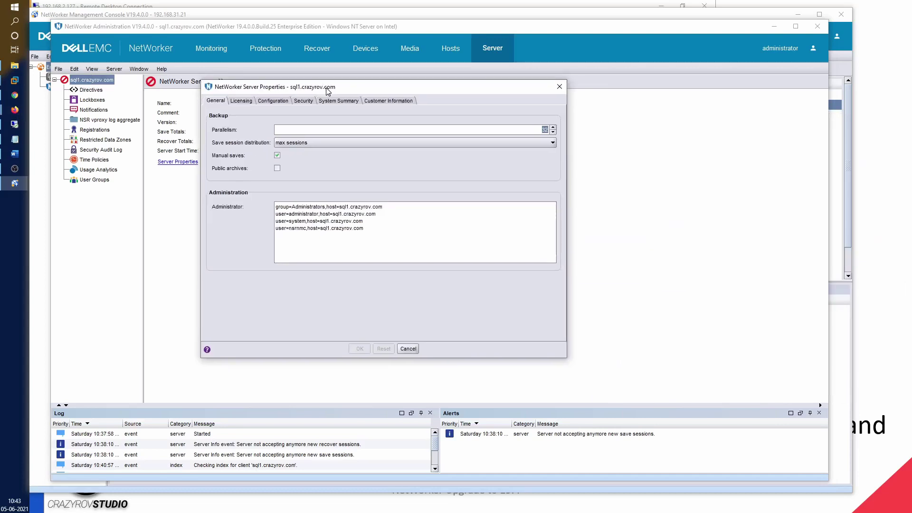
key(Escape)
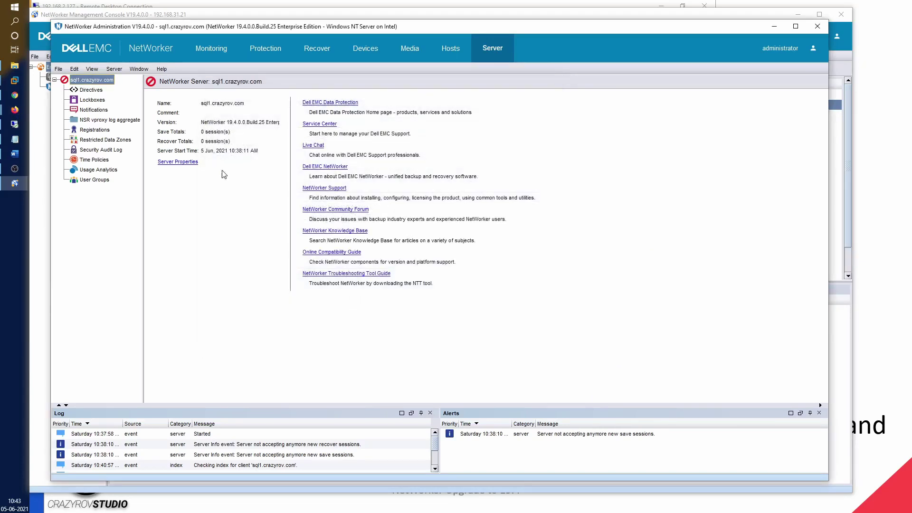
click(120, 69)
mouse_move(98, 67)
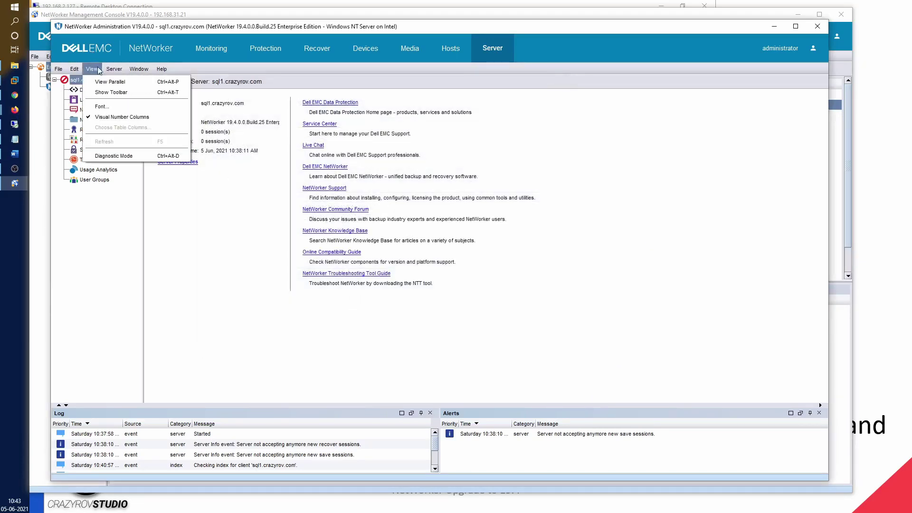
click(106, 155)
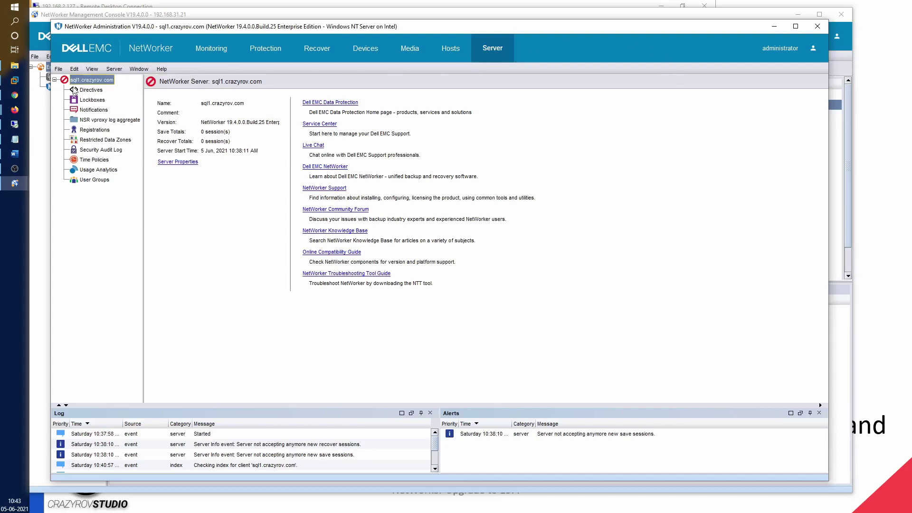
- In sql1's Properties Security tab, set Accept new sessions to Yes and apply
right_click(88, 82)
click(110, 87)
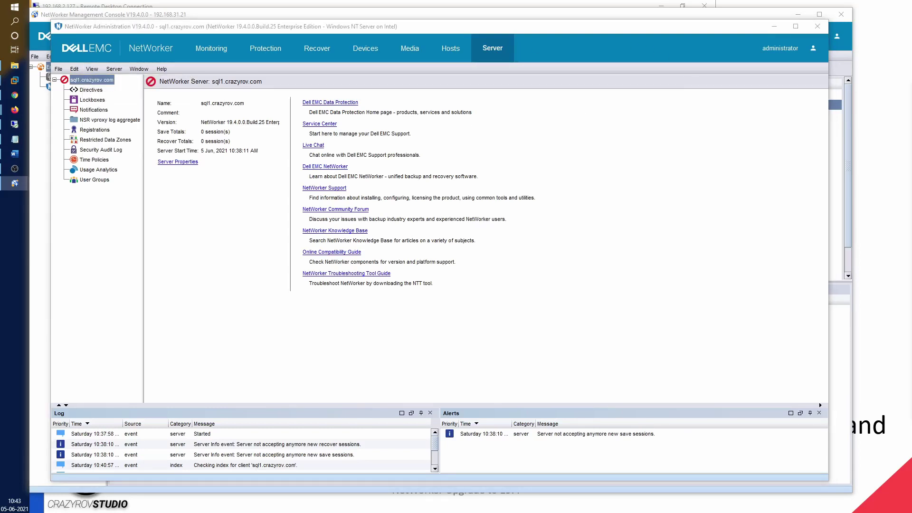
drag(565, 72, 245, 74)
click(322, 95)
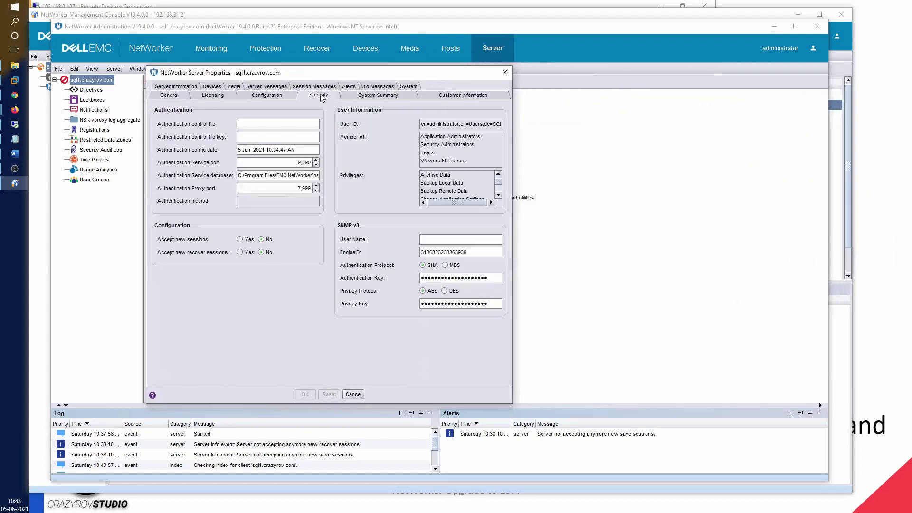
click(244, 241)
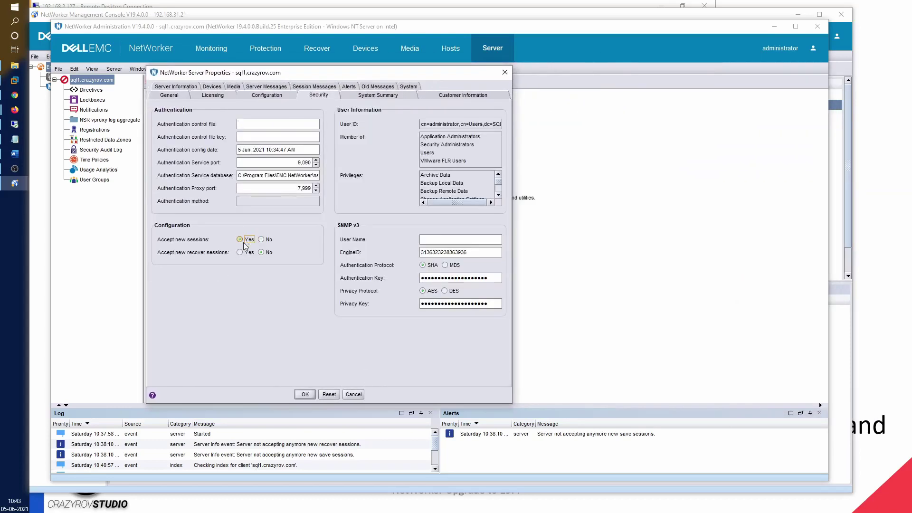
click(305, 394)
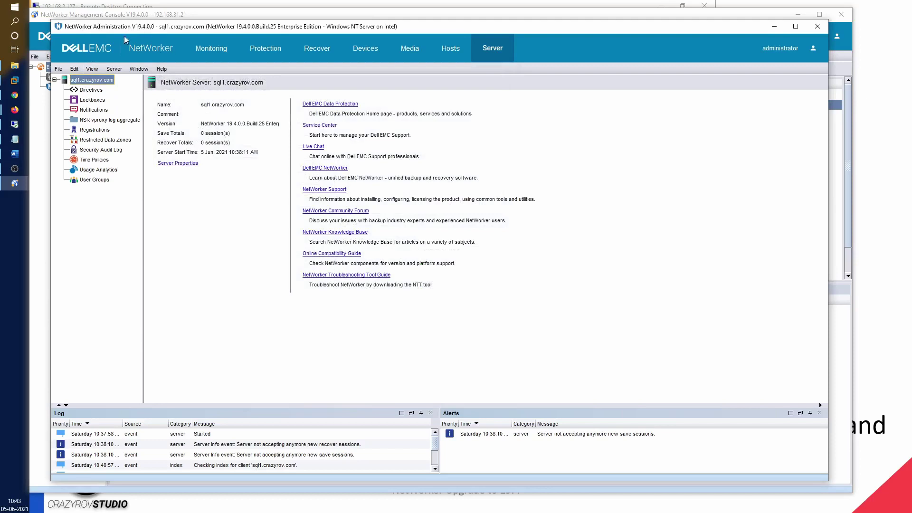
- Confirm the client index for sql1.crazyrov.com still lists its save sets
click(409, 50)
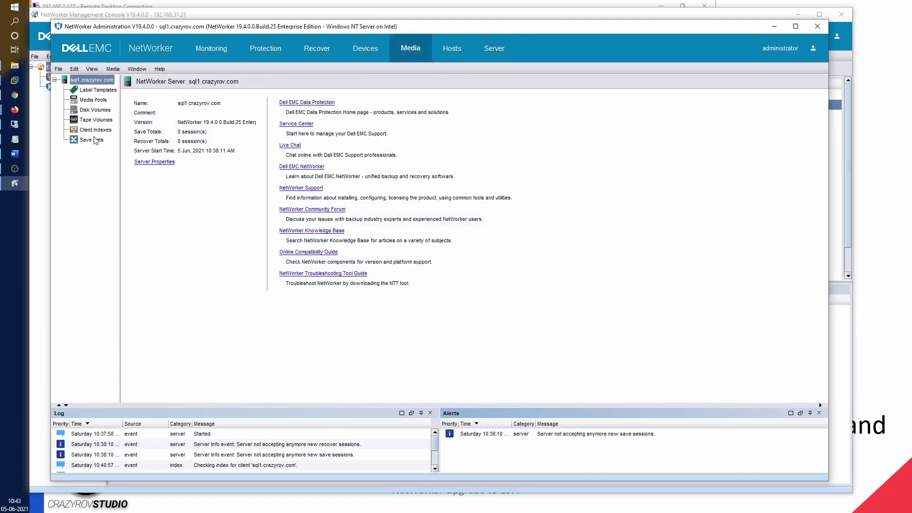
click(178, 132)
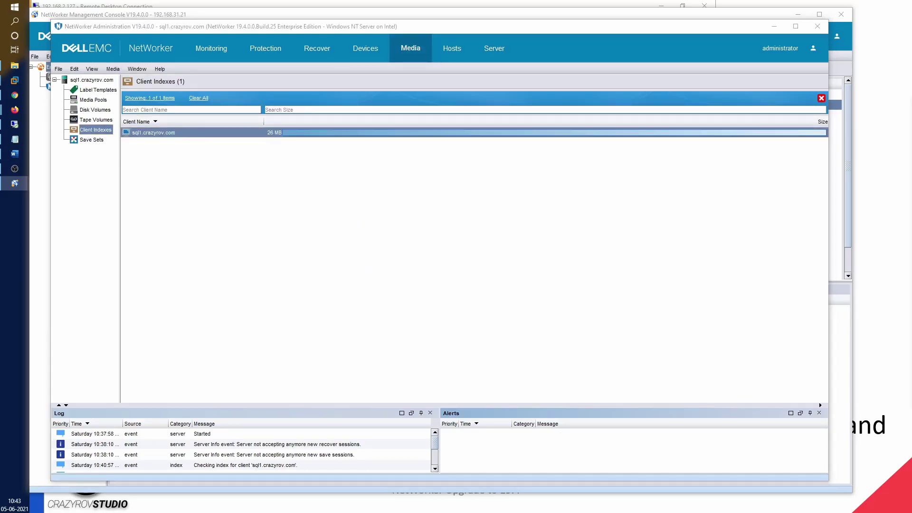
click(409, 141)
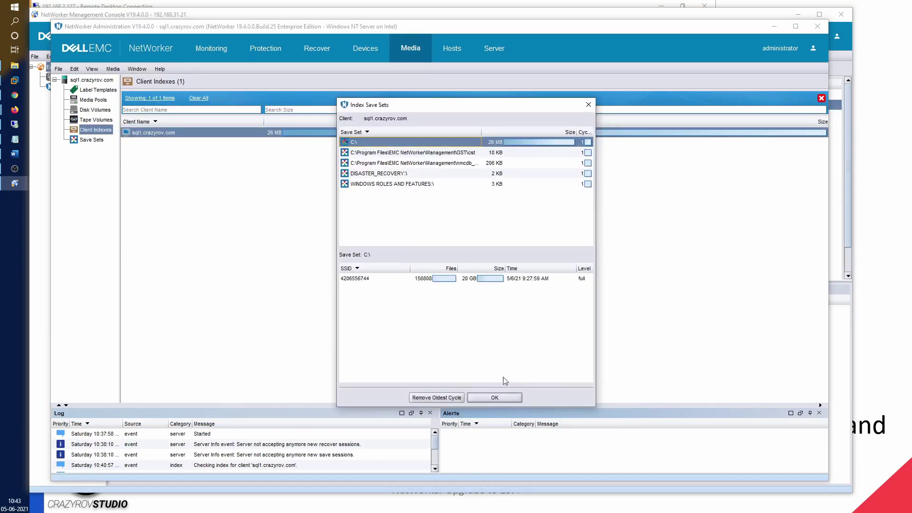
click(497, 397)
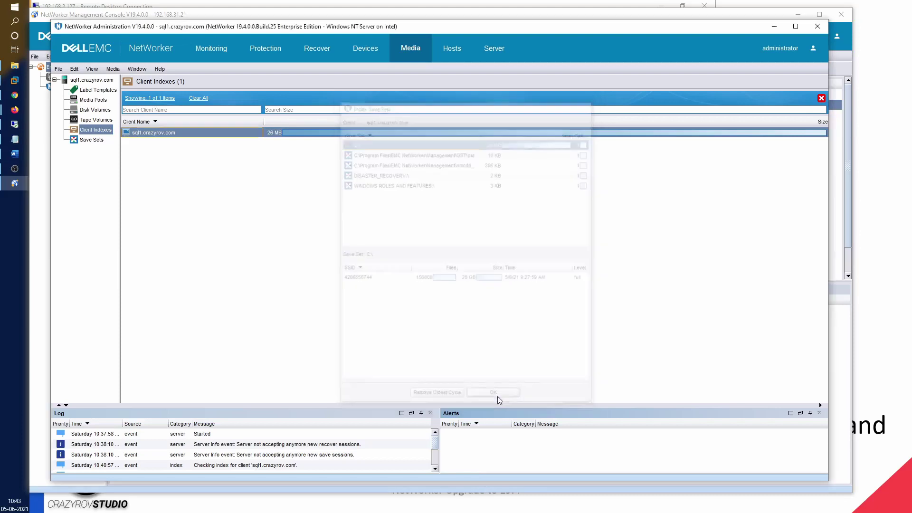
- Confirm all three Data Domain devices are still configured and show as mounted in Monitoring
click(356, 47)
click(98, 91)
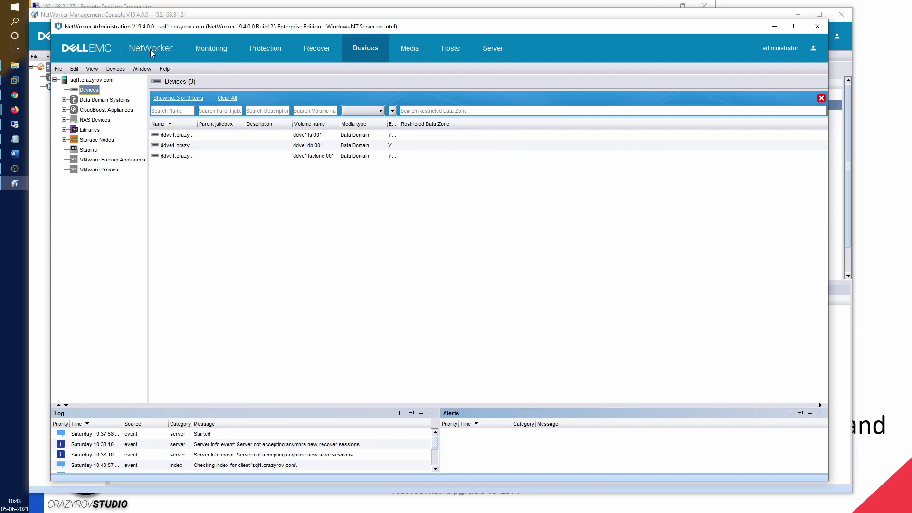
click(224, 44)
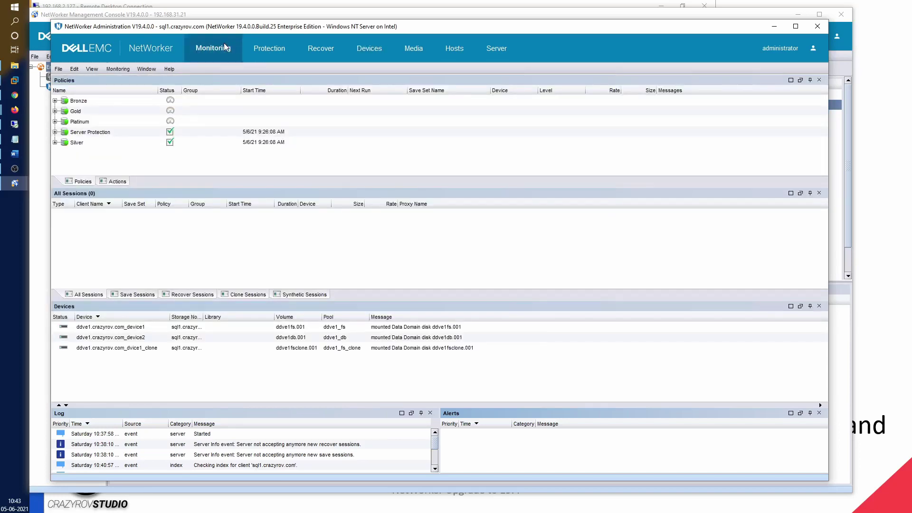